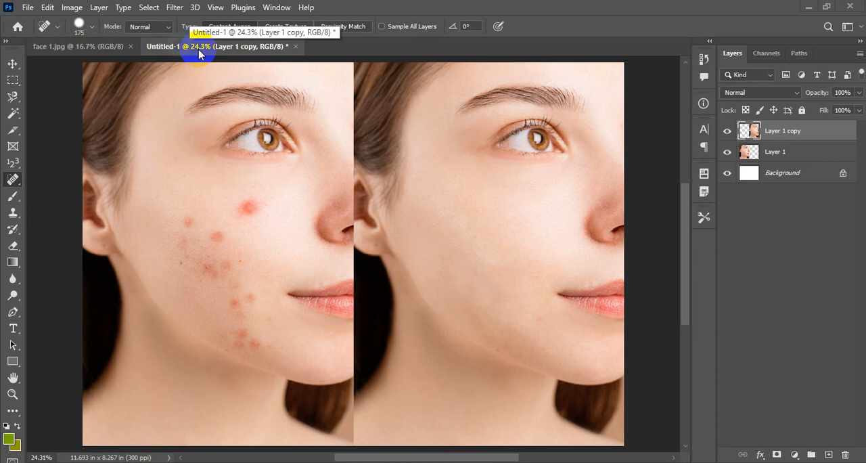
# Save the before-and-after document in Photoshop PSD format as SPOT HEALING BRUSH TOOL in the Pictures folder
pyautogui.click(26, 7)
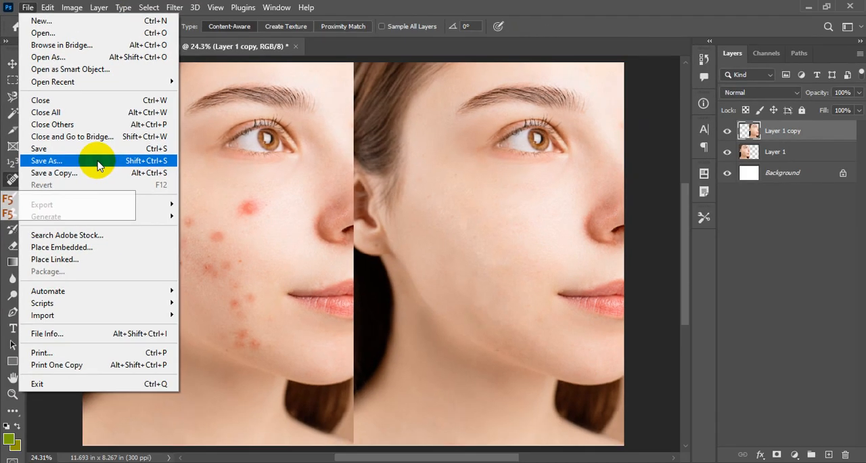
pyautogui.click(195, 232)
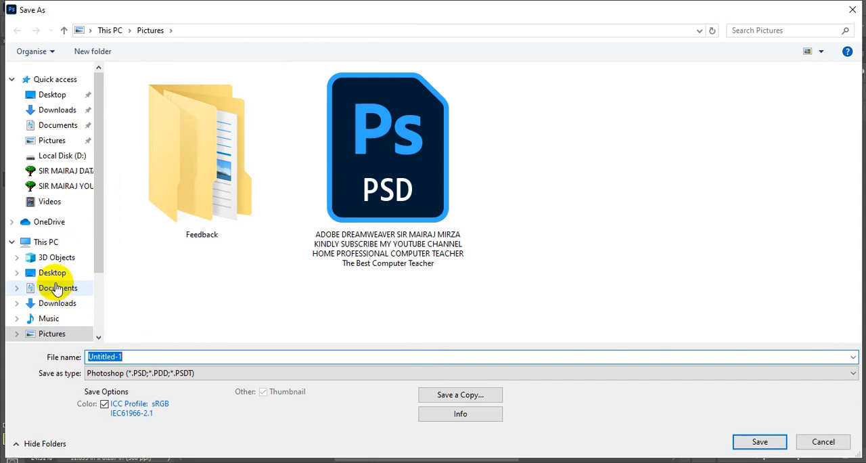
pyautogui.click(50, 335)
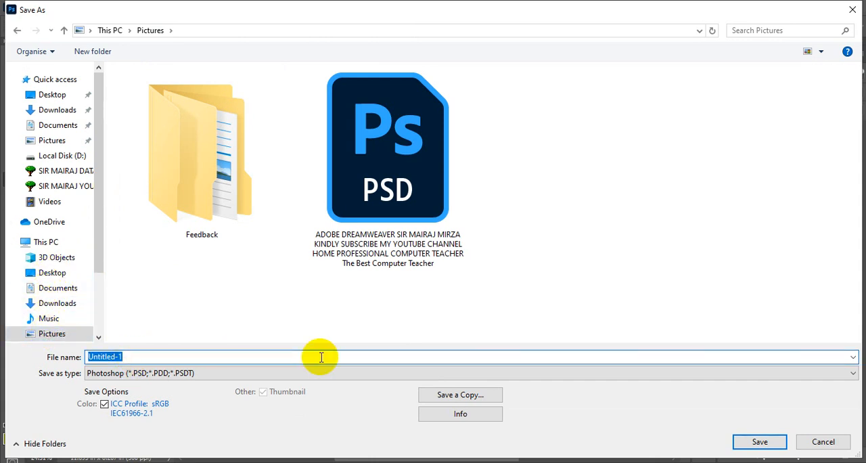
pyautogui.write('SPOGT')
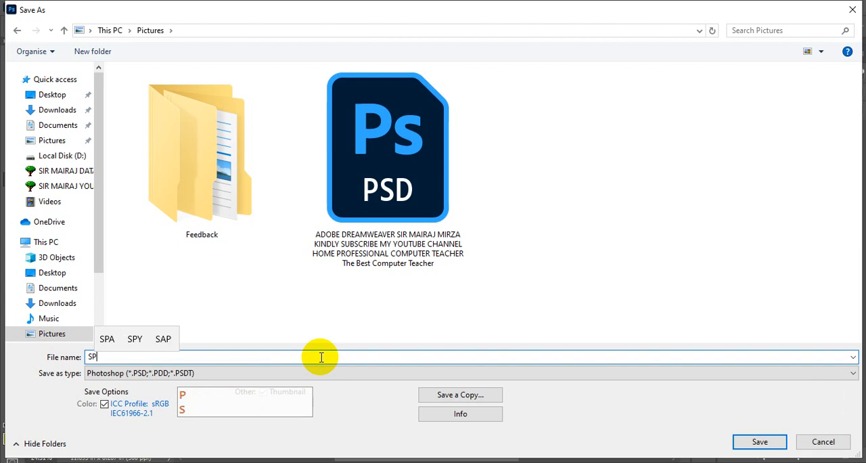
pyautogui.press('BackSpace')
pyautogui.press('BackSpace')
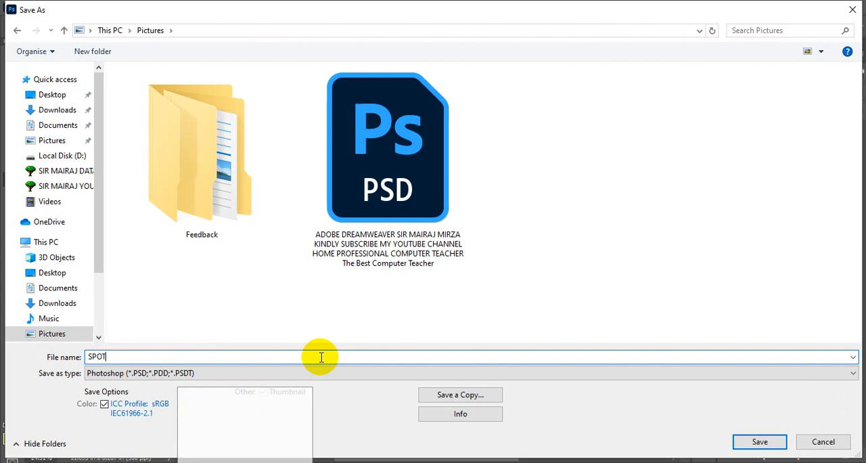
pyautogui.write('T HEALI')
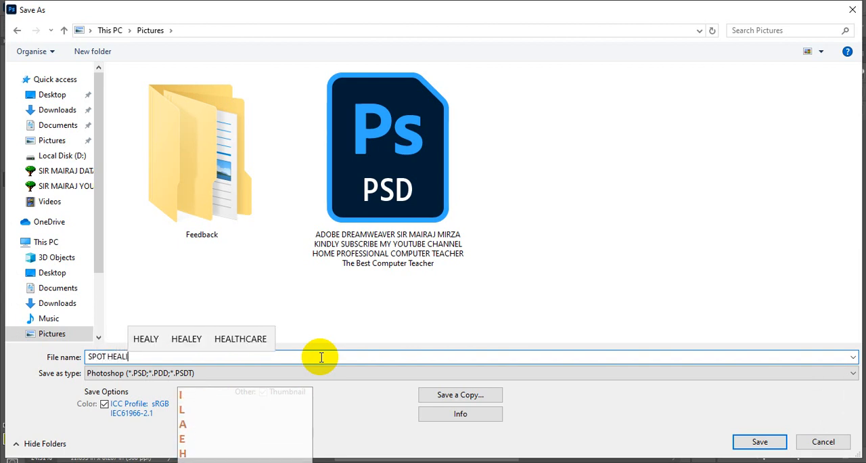
pyautogui.write('NG BRU')
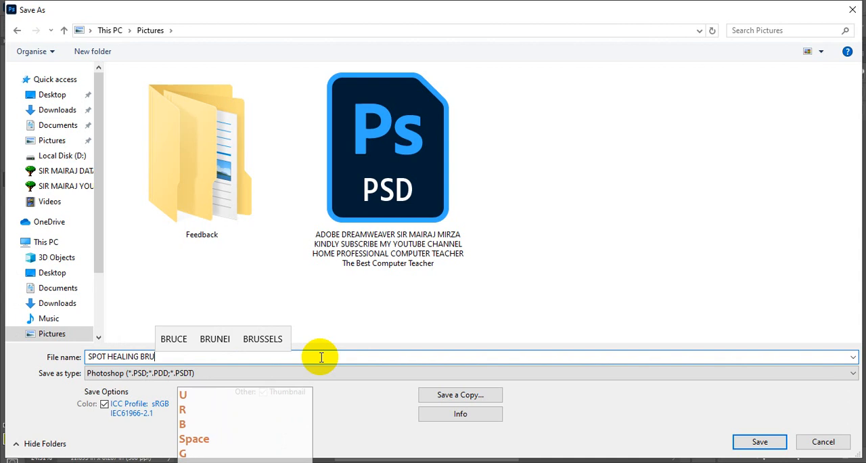
pyautogui.write('SH TOOL')
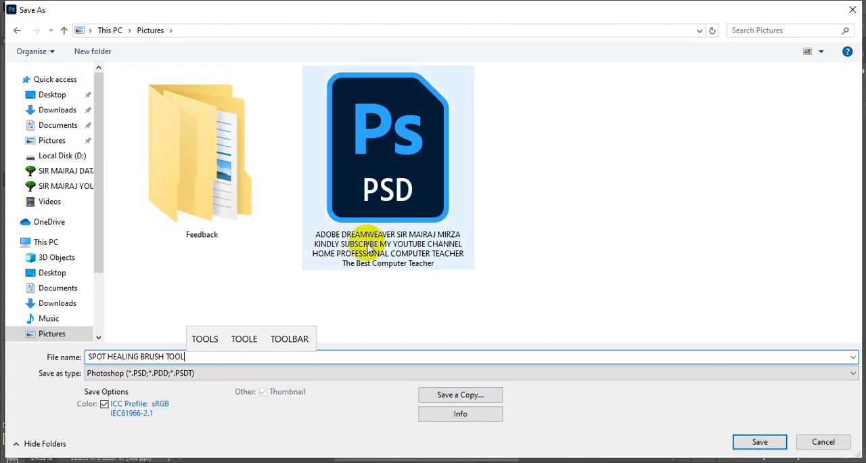
pyautogui.click(760, 441)
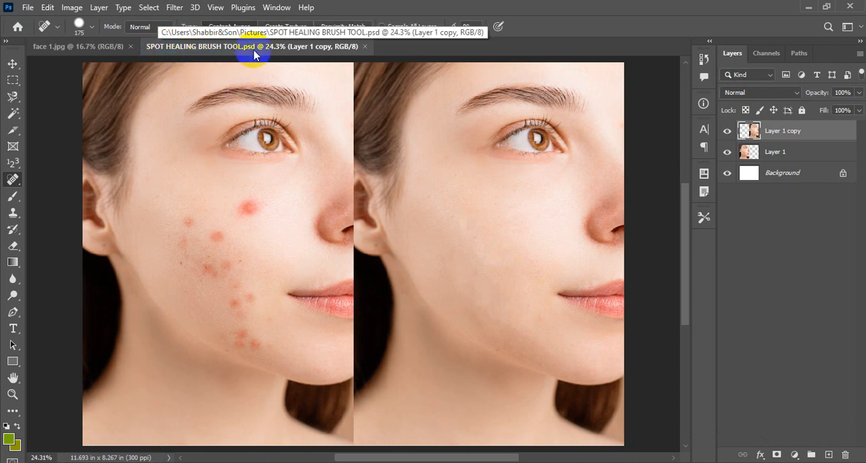
# Close the face 1.jpg document
pyautogui.click(102, 52)
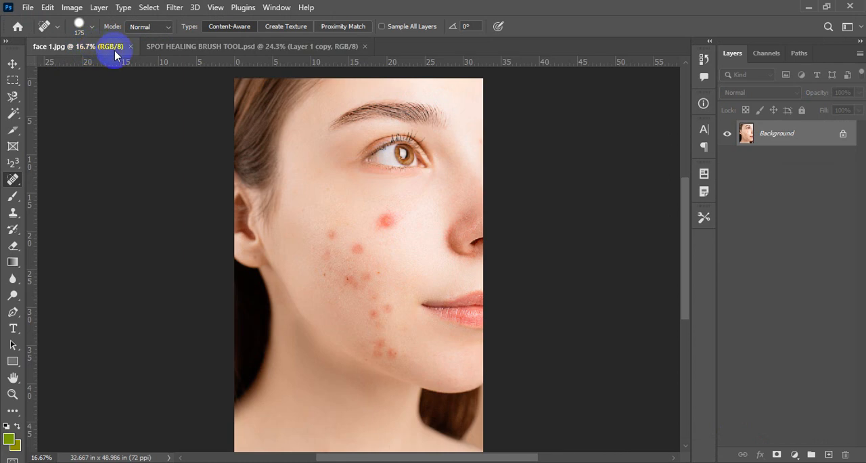
pyautogui.click(131, 46)
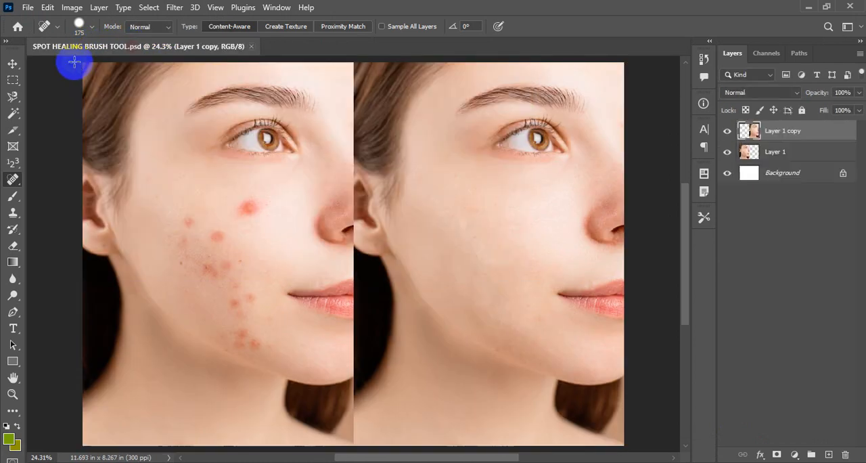
# Export the document as a JPG at quality 7 to the Pictures folder under the name SPOT HEALING BRUSH TOOL
pyautogui.click(28, 10)
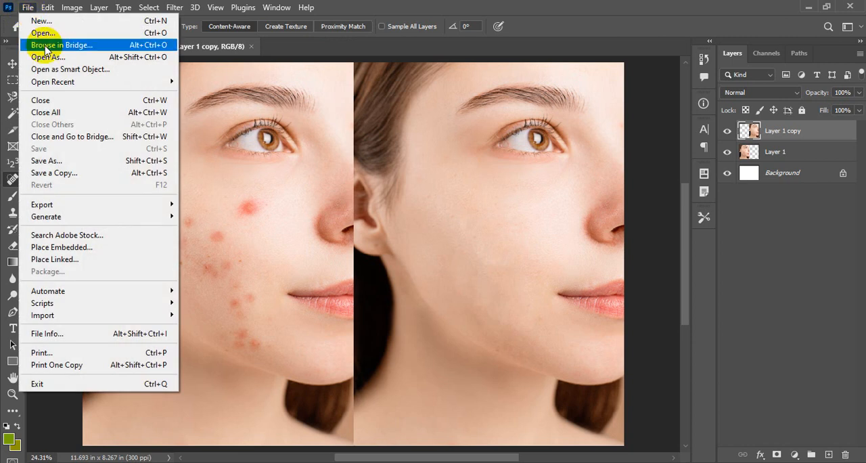
pyautogui.moveTo(91, 210)
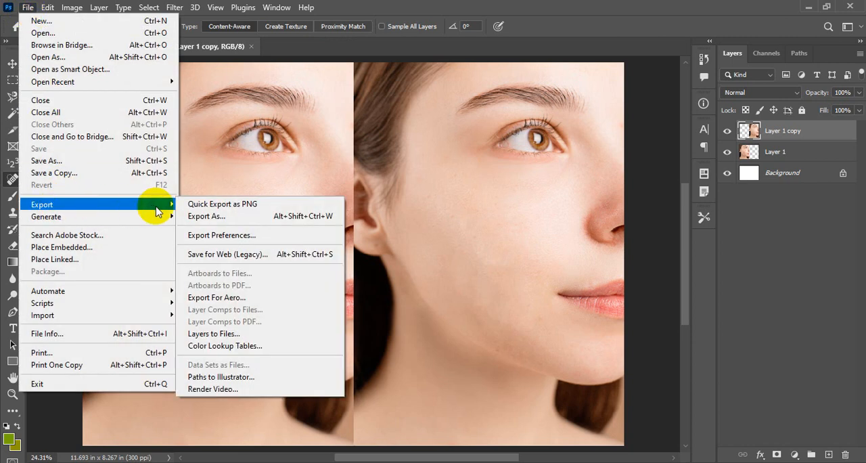
pyautogui.click(210, 217)
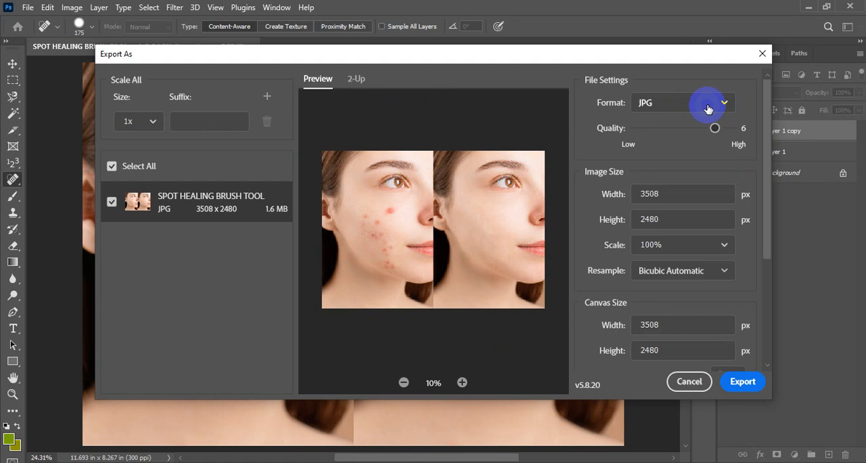
pyautogui.moveTo(716, 129); pyautogui.dragTo(758, 136)
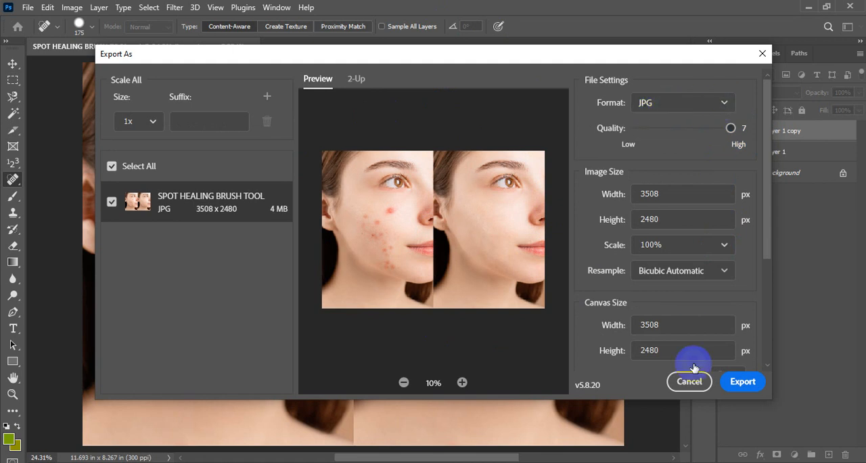
pyautogui.click(738, 385)
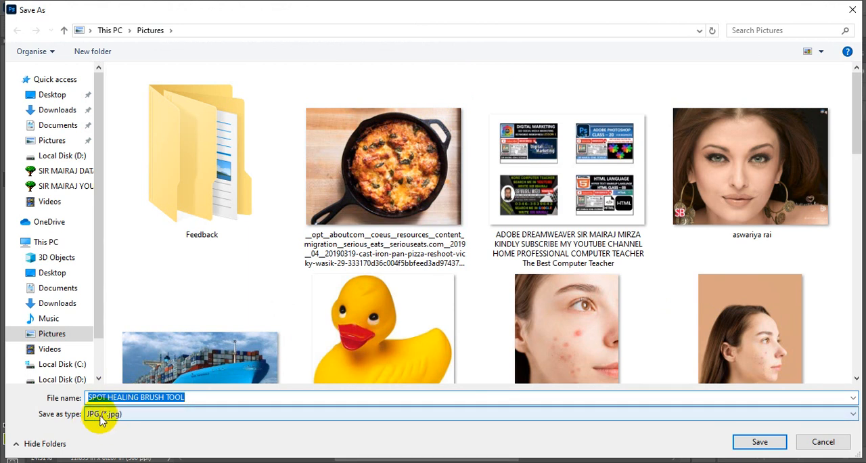
pyautogui.click(761, 444)
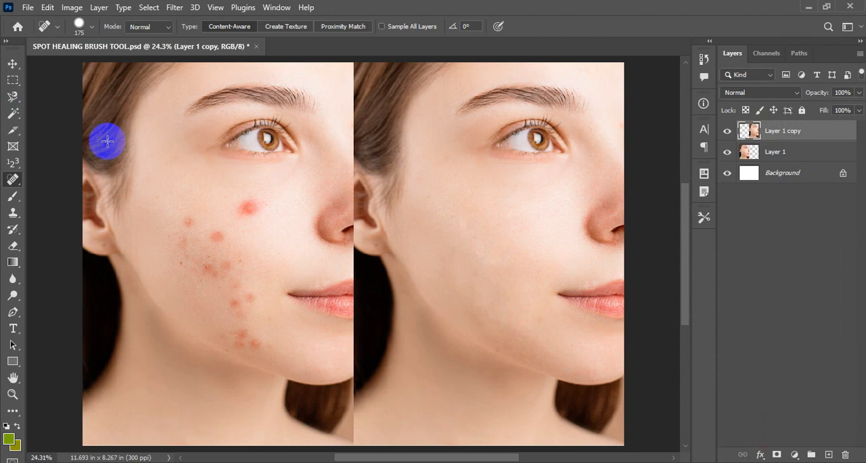
# Export the document as a PNG with transparency to the Pictures folder, named SPOT HEALING BRUSH TOOL
pyautogui.click(27, 8)
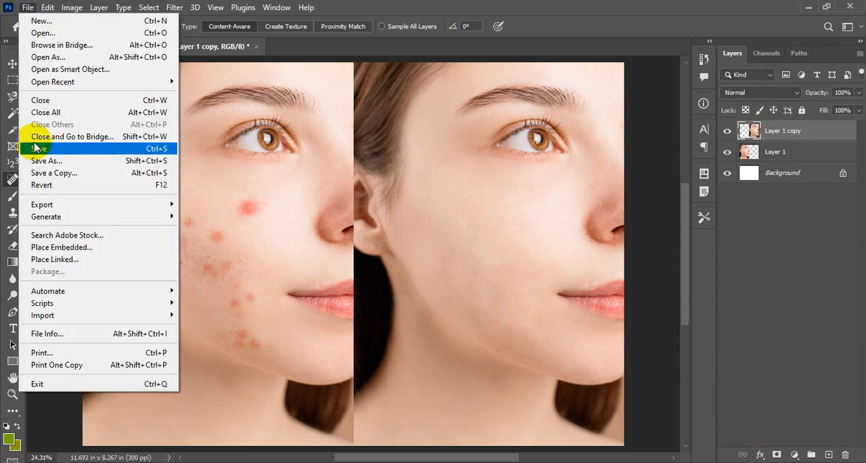
pyautogui.moveTo(132, 209)
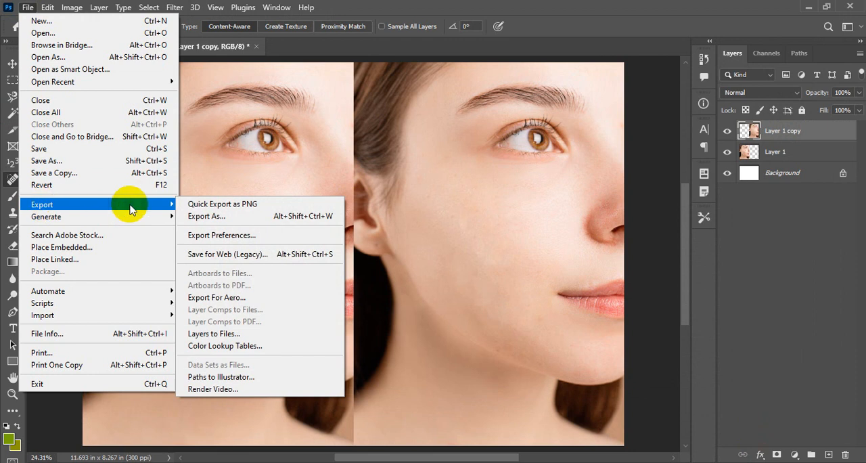
pyautogui.click(214, 220)
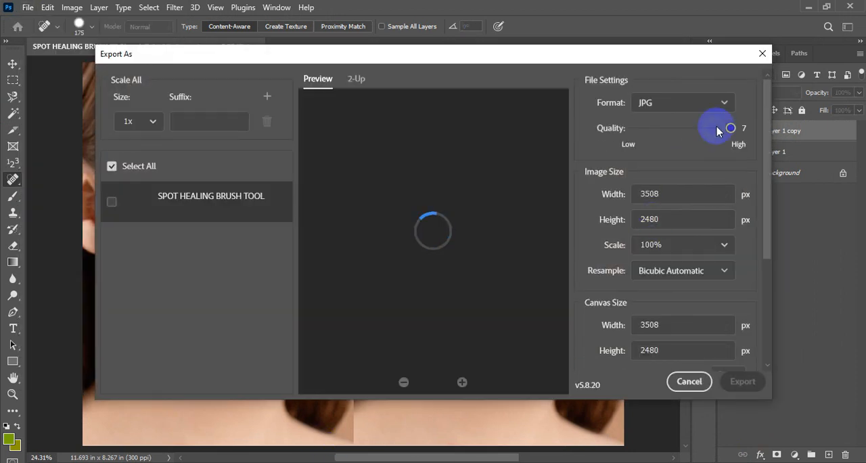
pyautogui.click(722, 103)
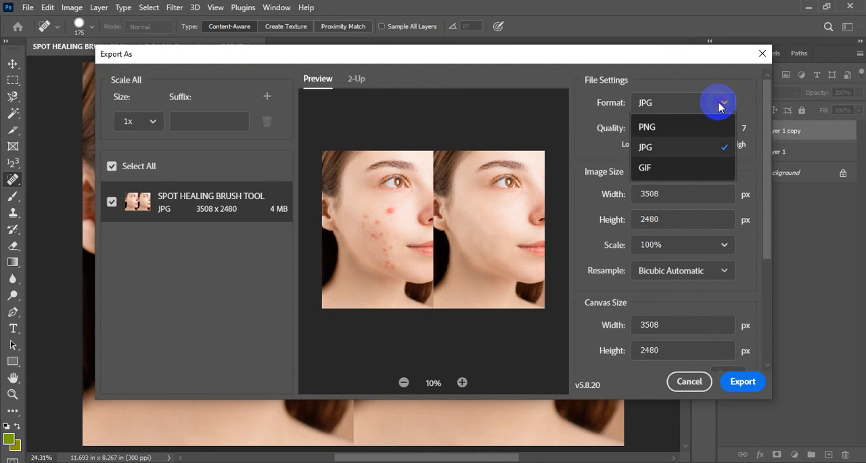
pyautogui.click(648, 128)
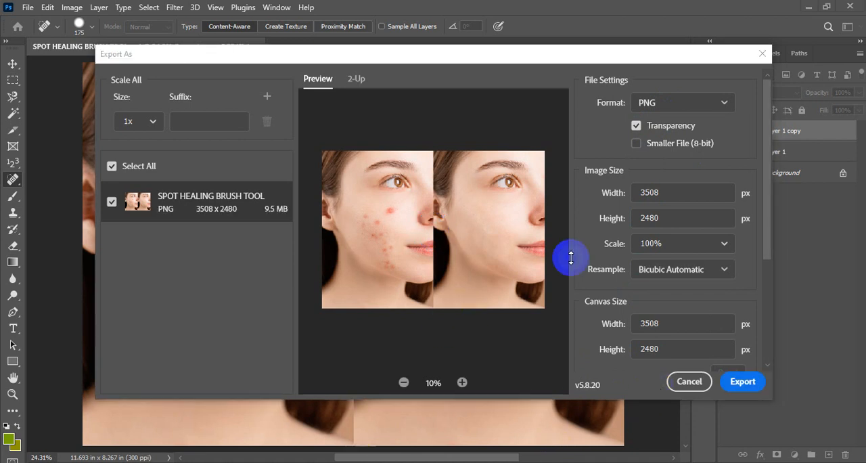
pyautogui.click(743, 382)
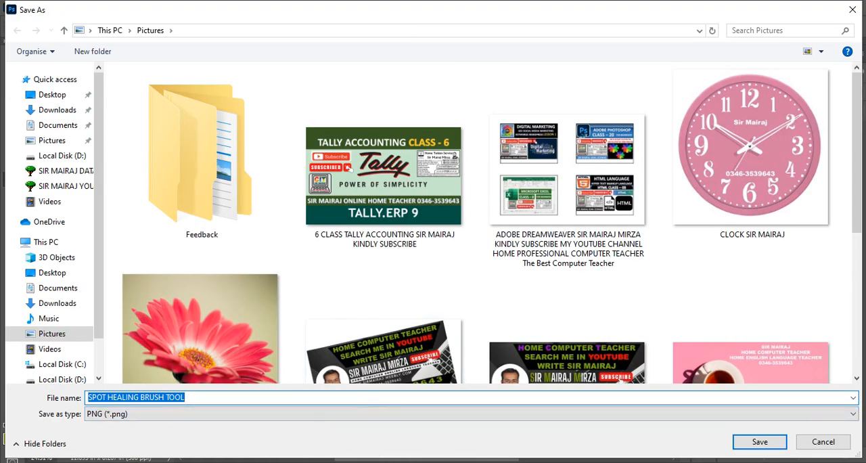
pyautogui.click(97, 417)
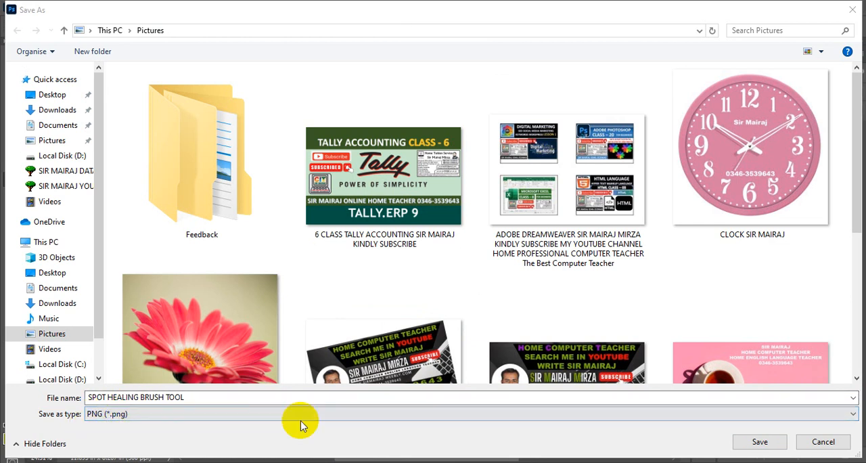
pyautogui.click(772, 449)
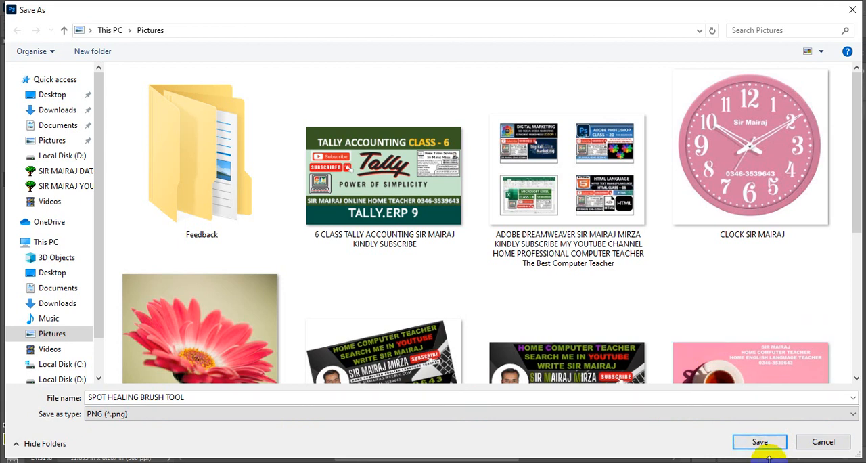
pyautogui.click(744, 447)
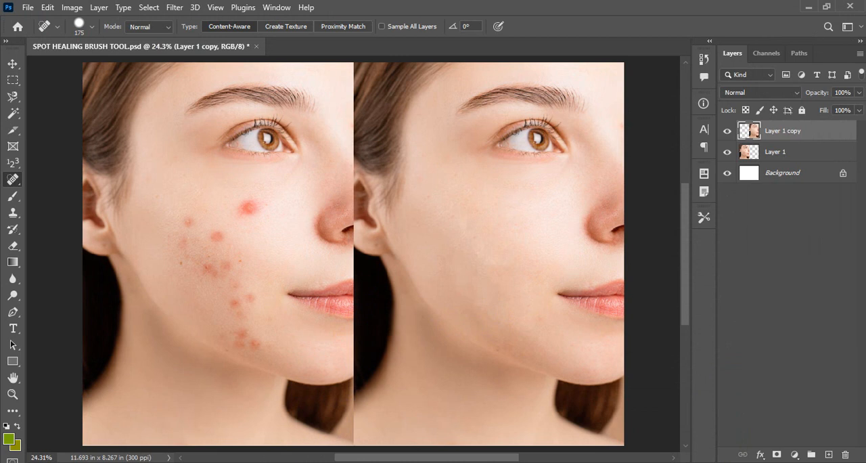
# Switch to File Explorer and find the SPOT HEALING BRUSH TOOL files in the Pictures folder
pyautogui.click(811, 8)
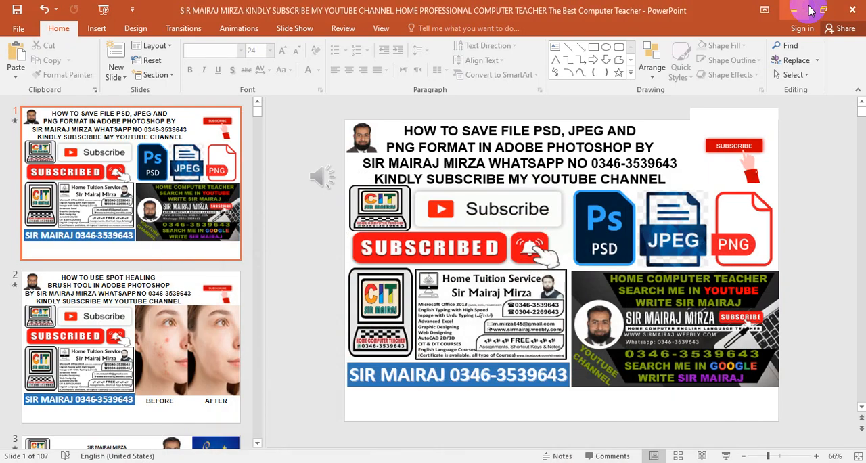
pyautogui.click(796, 9)
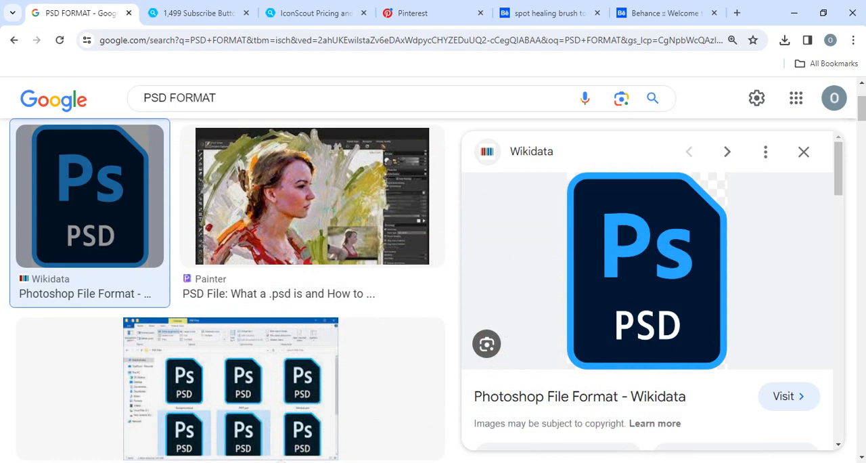
pyautogui.press('super+e')
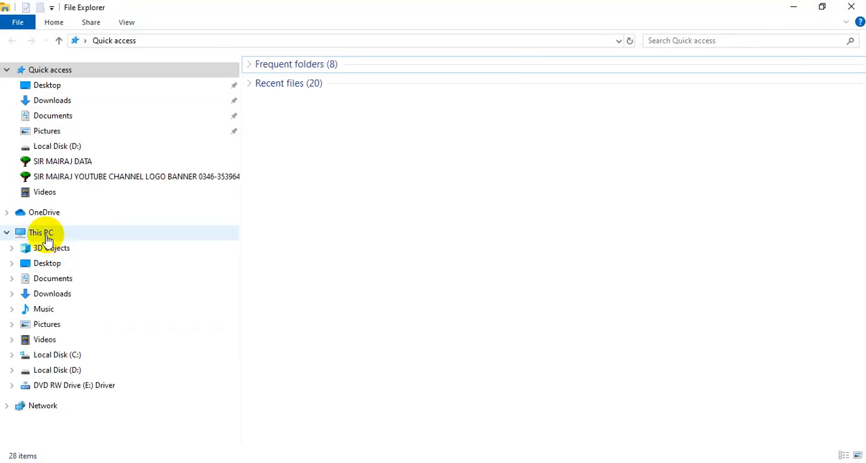
pyautogui.click(47, 325)
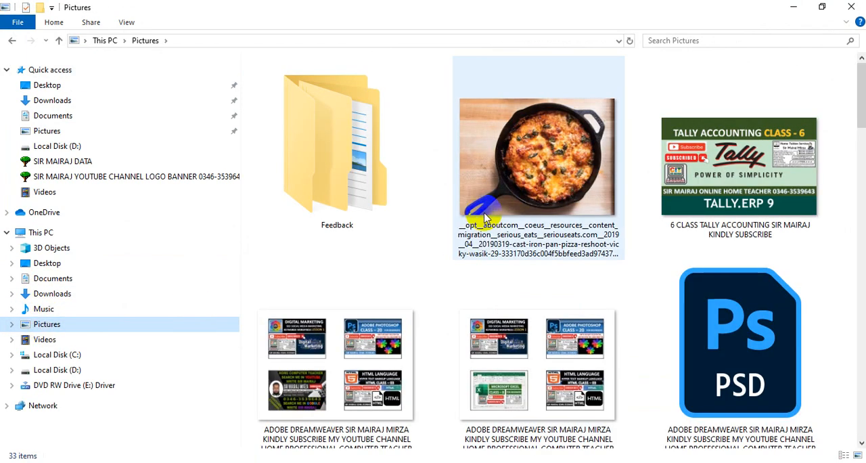
pyautogui.click(862, 174)
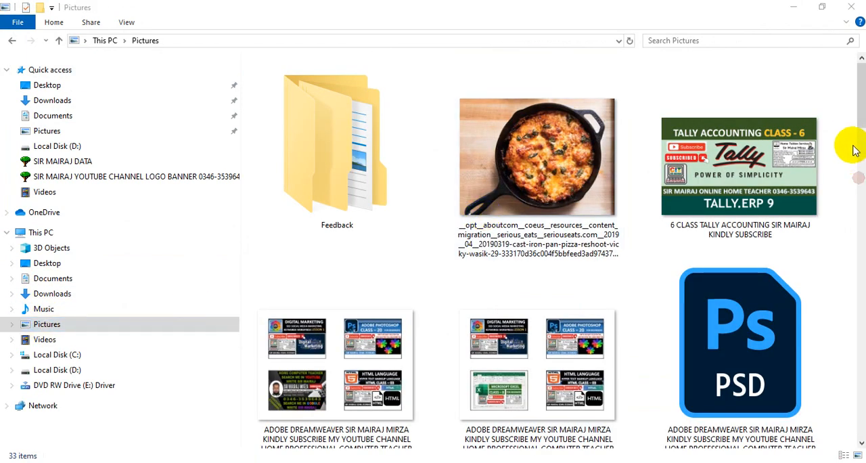
pyautogui.moveTo(863, 119); pyautogui.dragTo(863, 425)
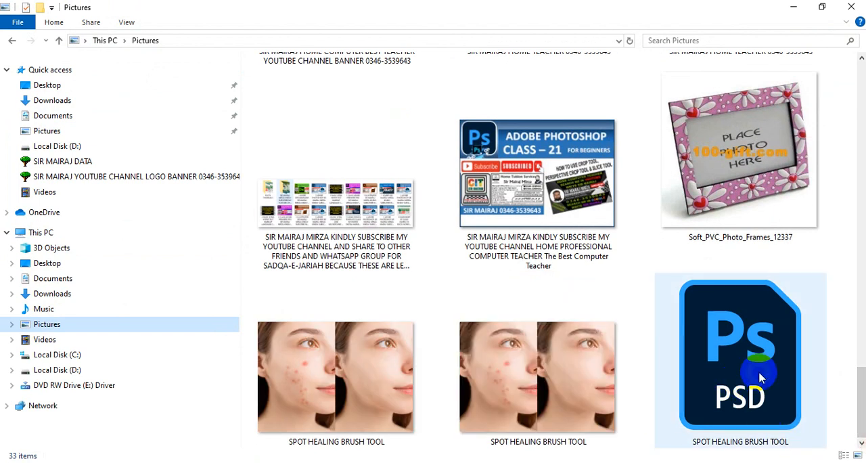